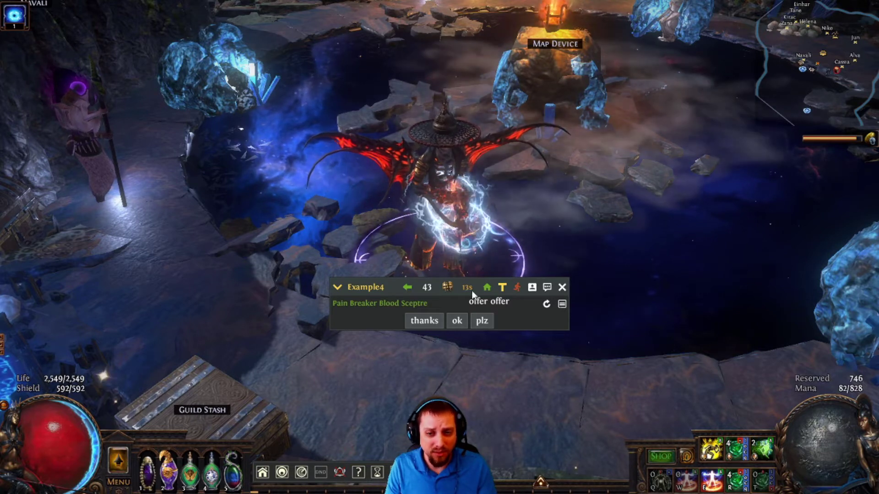
Step: Use the visit-hideout action on Example4's Pain Breaker Blood Sceptre notification
left_click(487, 290)
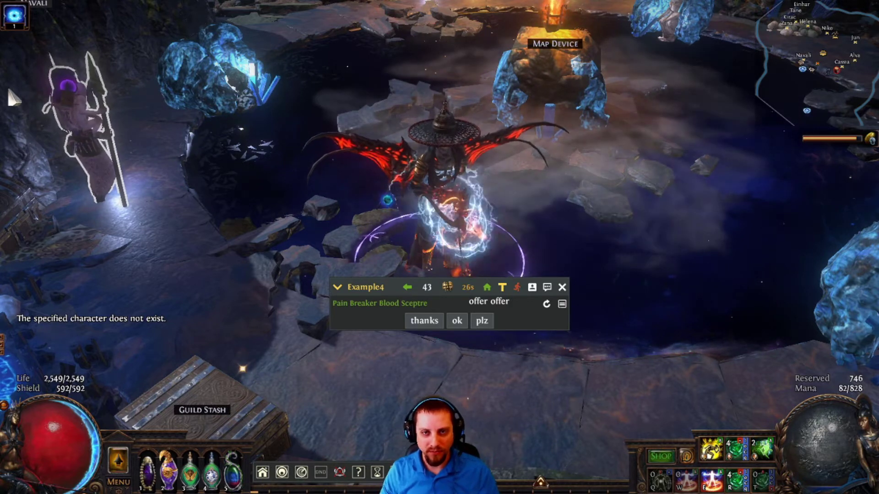
Step: Leave the party with Example4, then dismiss the Example4 notification
left_click(517, 289)
left_click(563, 290)
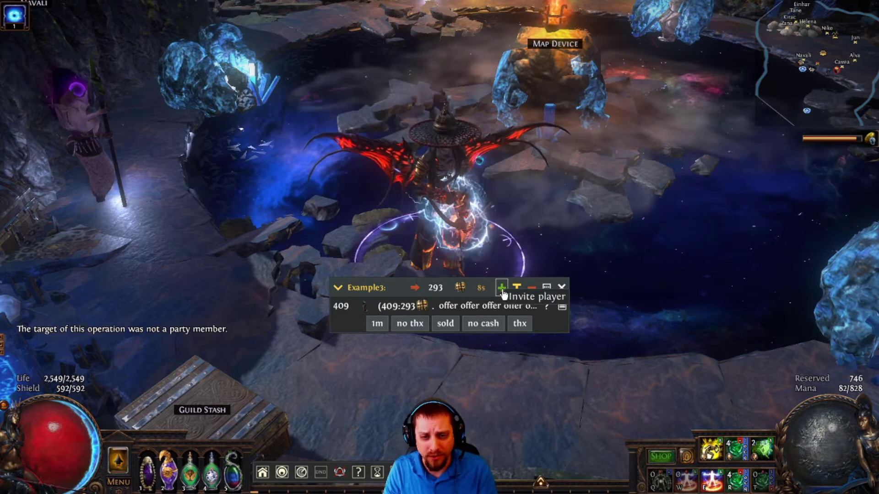
Step: Invite Example3 to the party, send a trade request, then start and cancel a whisper
left_click(503, 293)
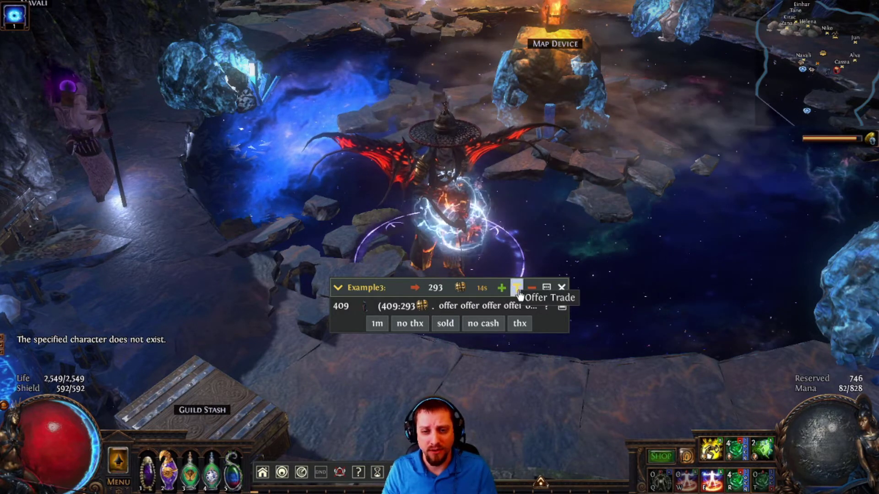
left_click(519, 293)
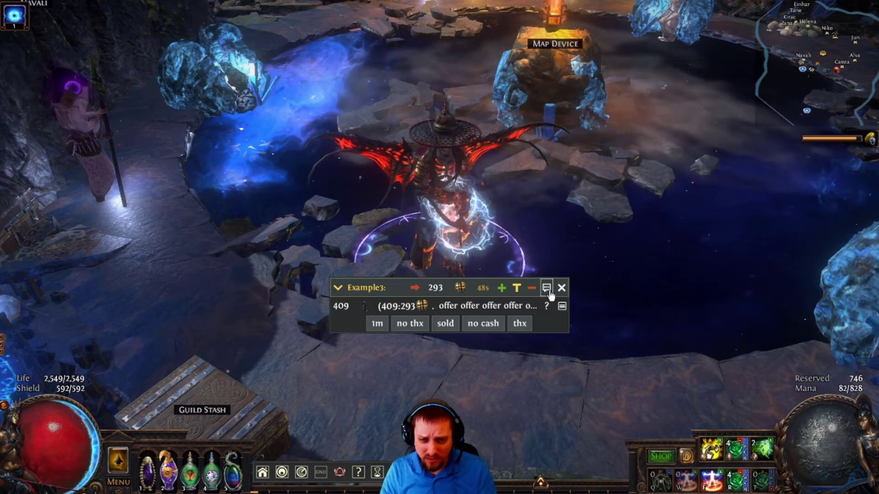
left_click(546, 288)
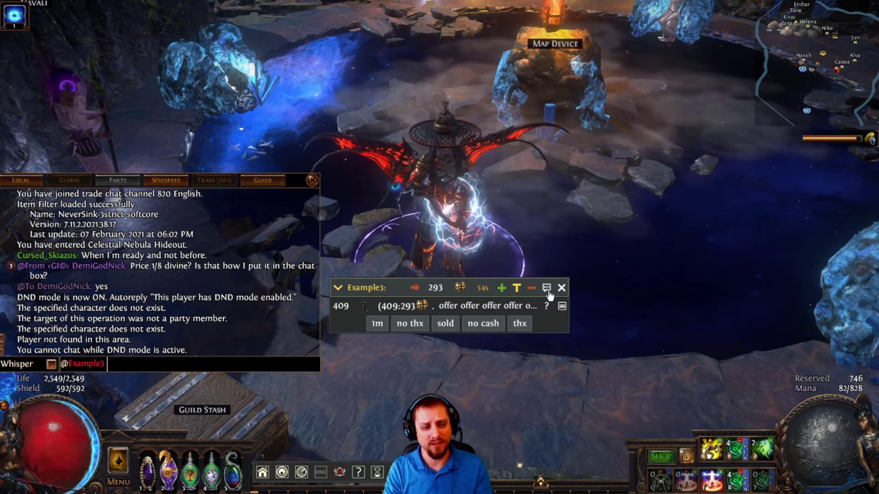
key("Escape")
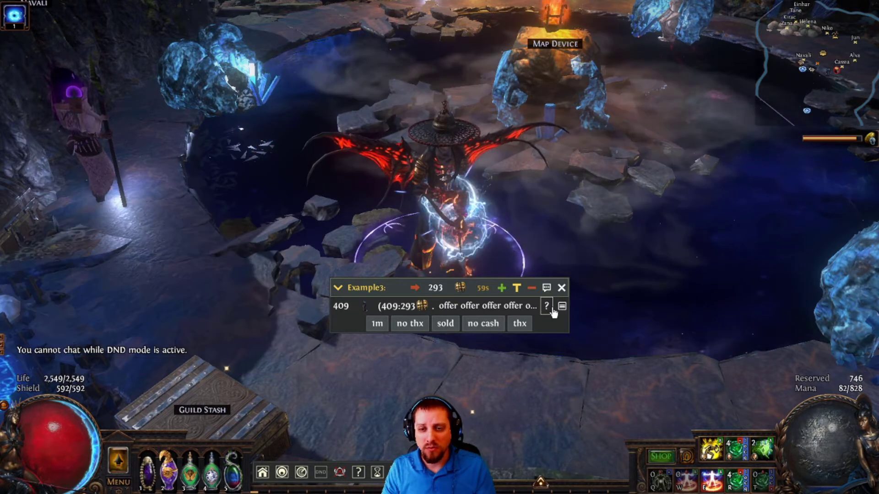
Step: Send Example3 the 'Still interested?' reply, then open the stash and inventory
mouse_move(561, 307)
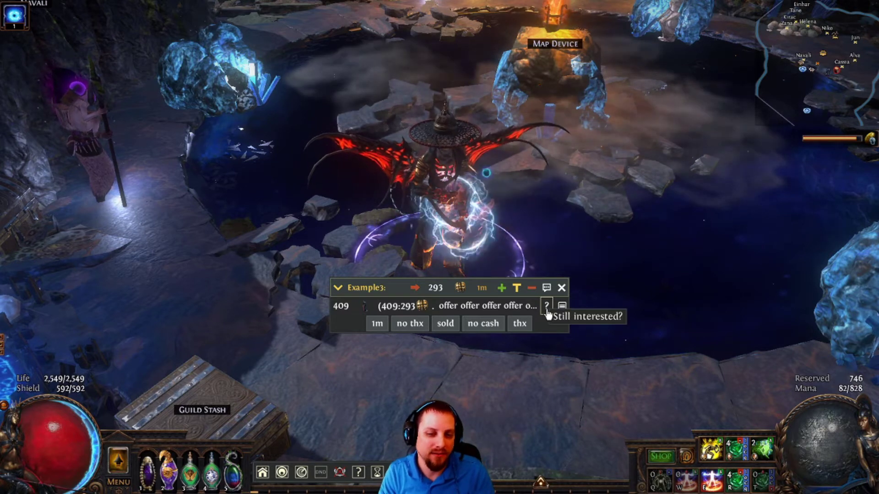
left_click(547, 311)
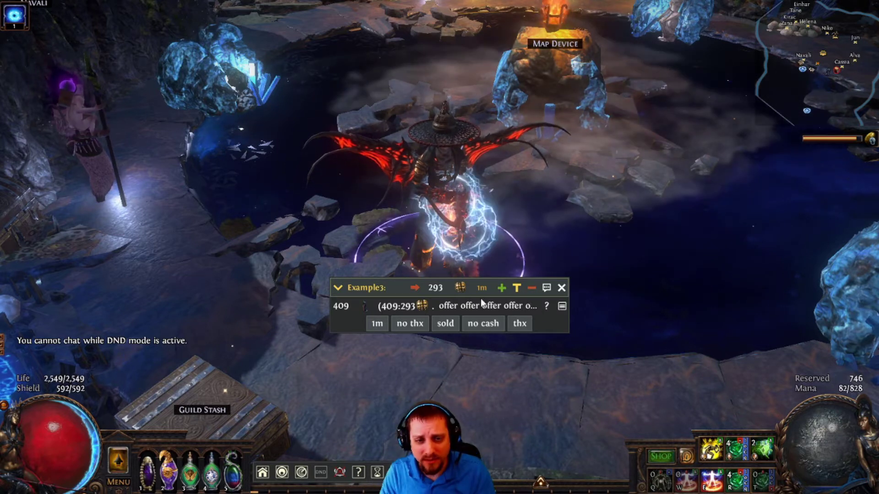
left_click(502, 289)
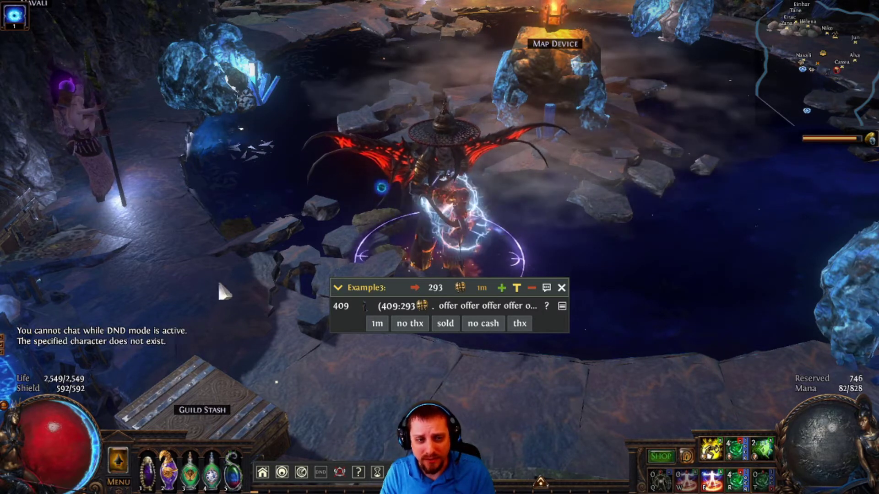
left_click(216, 288)
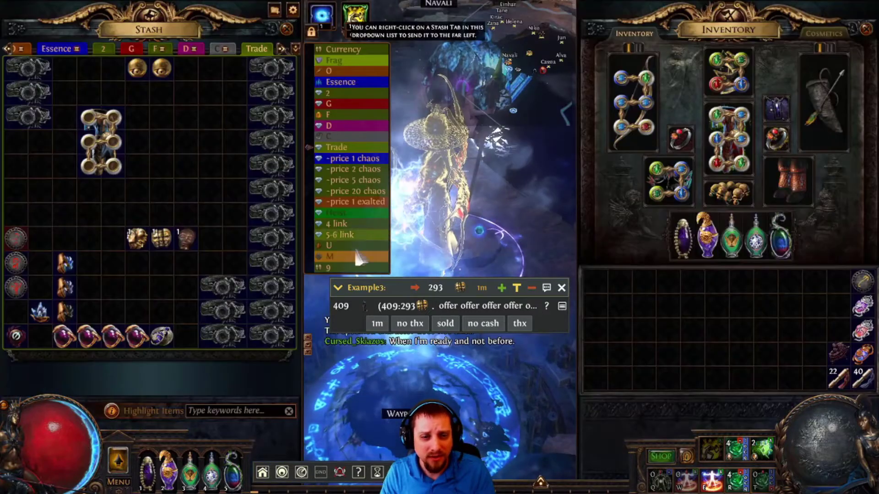
Step: Dismiss the Example3 offer, locate Example6's Rain of Arrows in stash Tab 14, then dismiss it
left_click(562, 288)
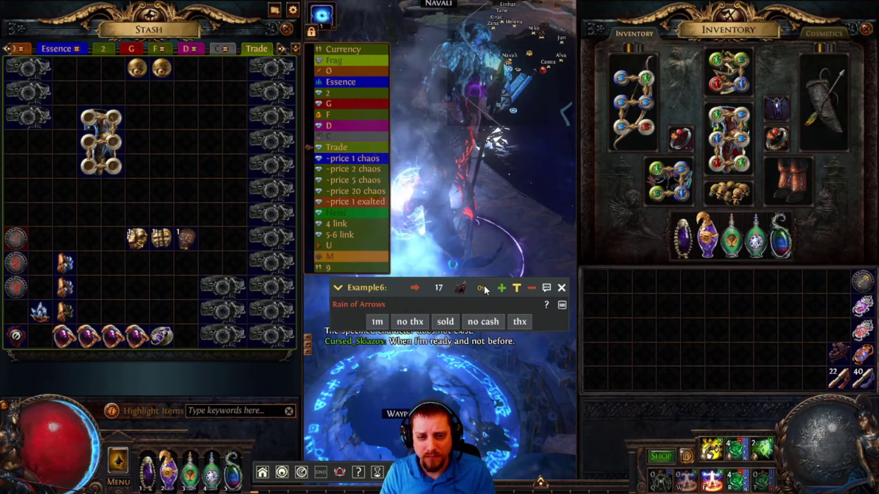
mouse_move(32, 29)
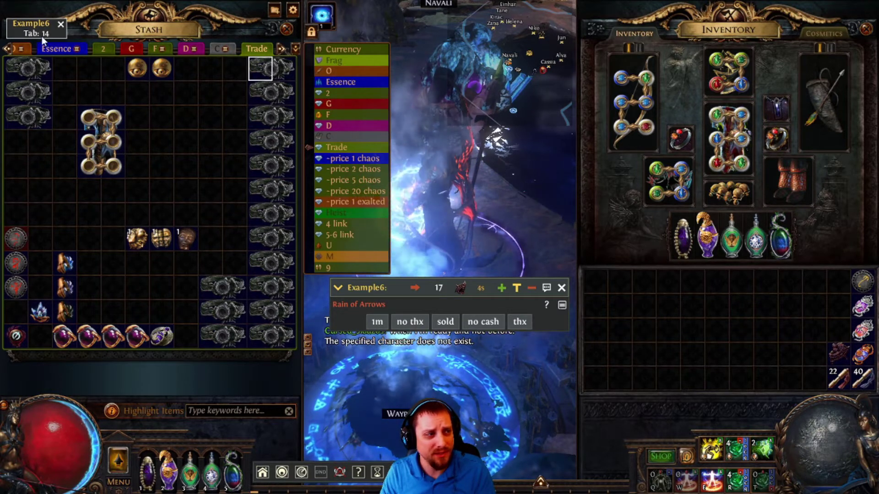
mouse_move(260, 68)
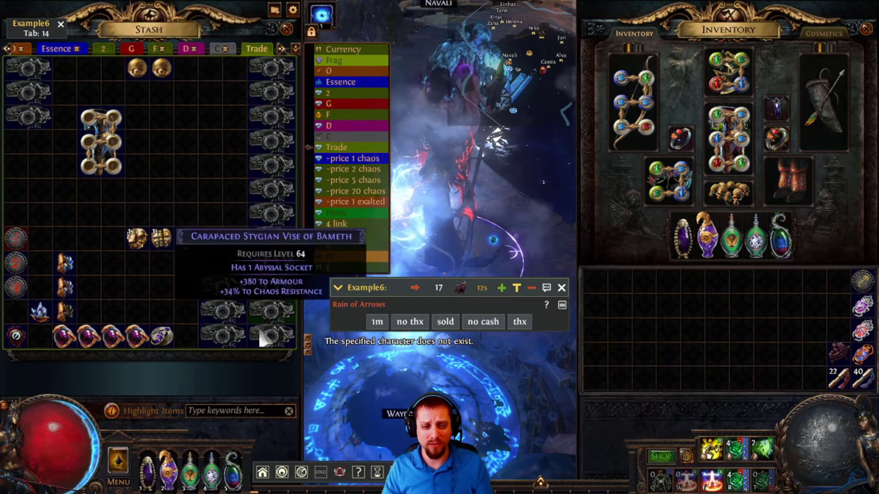
left_click(210, 414)
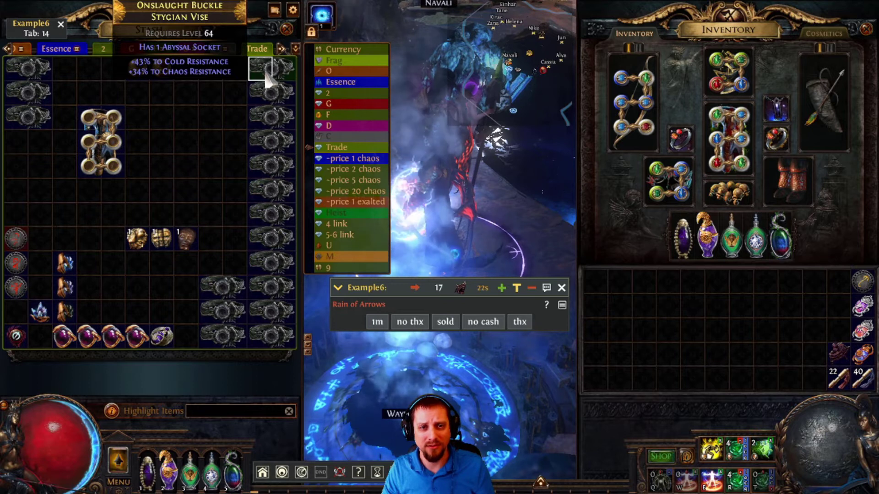
left_click(561, 288)
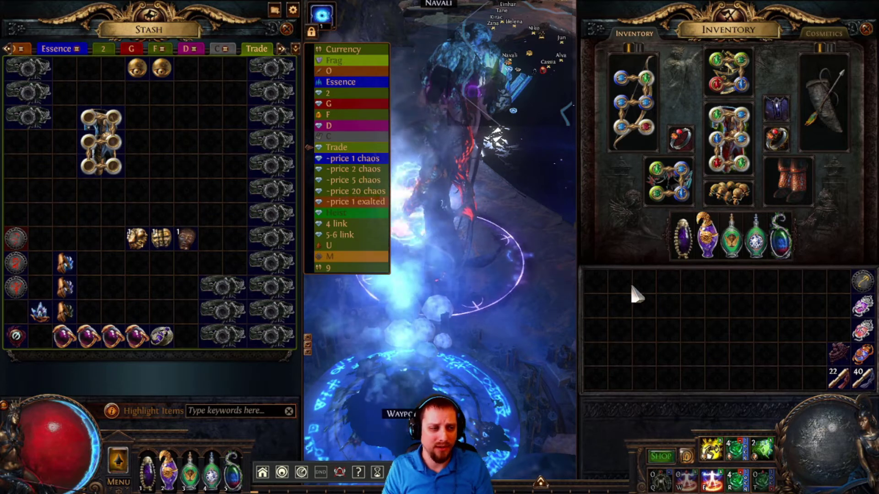
Step: Move the overlay's action bar above the stash's Highlight Items strip and unlock the panels
left_click_drag(346, 481, 103, 391)
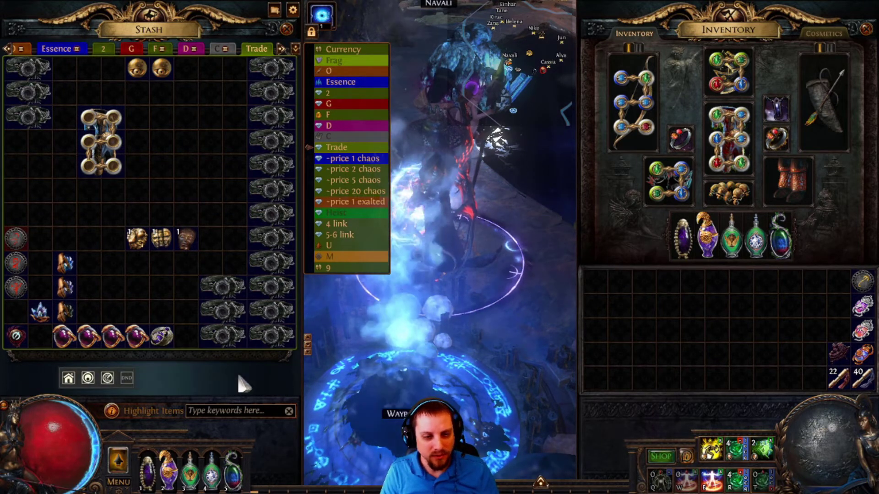
mouse_move(265, 380)
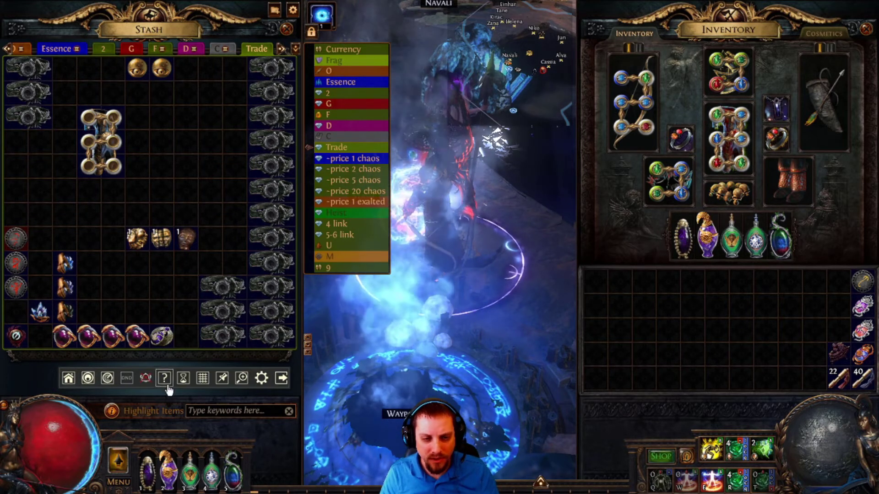
mouse_move(79, 383)
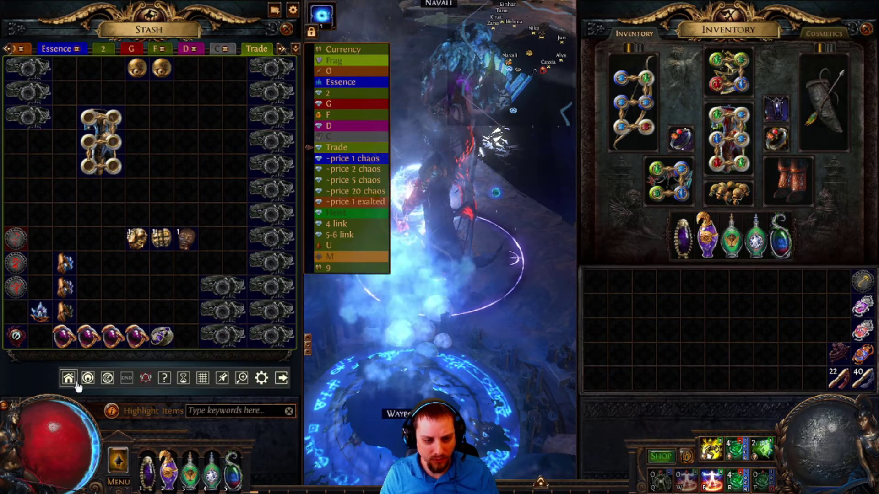
left_click(222, 378)
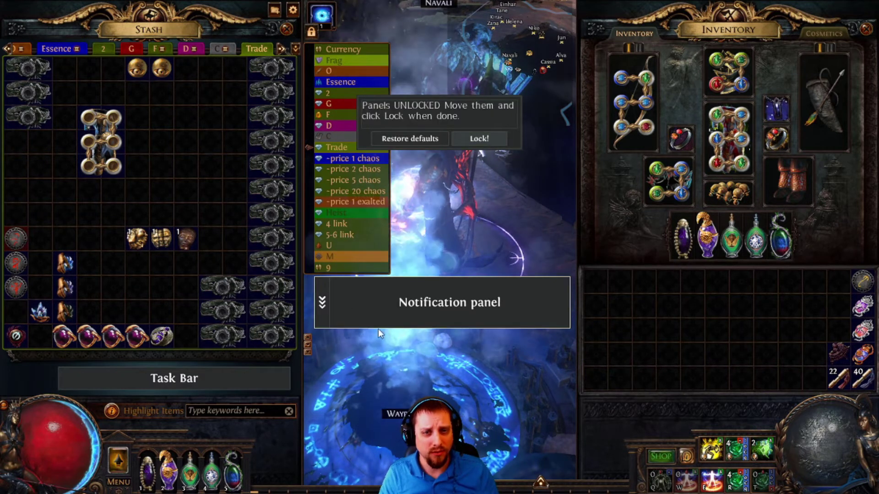
Step: Reposition the notification panel, settle the task bar just below the stash, and lock the layout
mouse_move(430, 307)
left_mouse_down()
mouse_move(423, 212)
mouse_move(397, 313)
mouse_move(726, 140)
mouse_move(714, 29)
mouse_move(732, 32)
mouse_move(440, 472)
mouse_move(440, 338)
mouse_move(425, 263)
mouse_move(424, 320)
mouse_move(426, 314)
left_mouse_up()
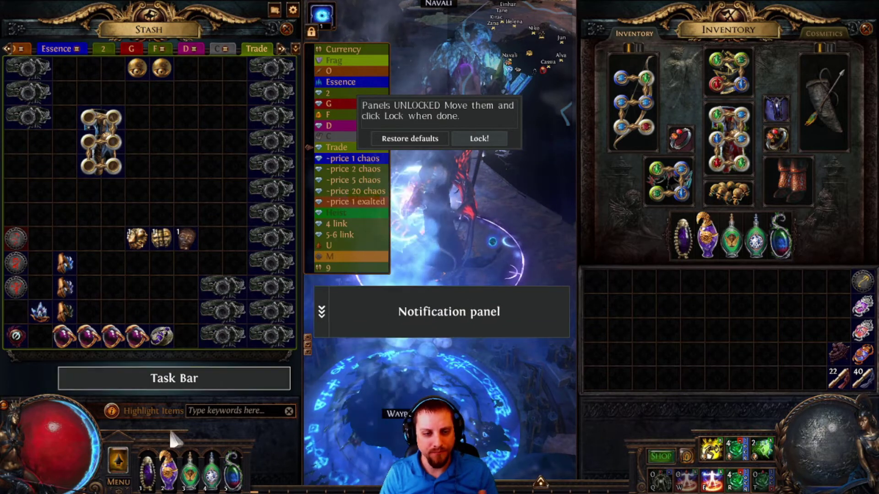
left_click_drag(205, 380, 399, 476)
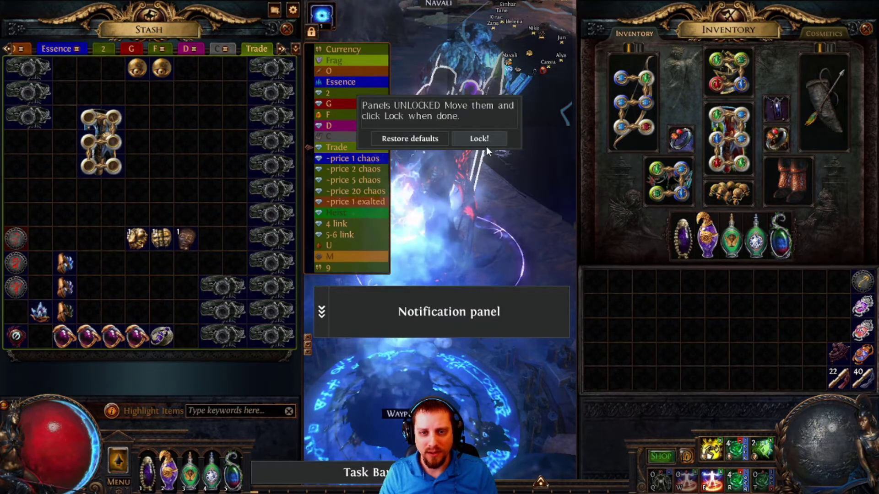
left_click_drag(344, 472, 128, 386)
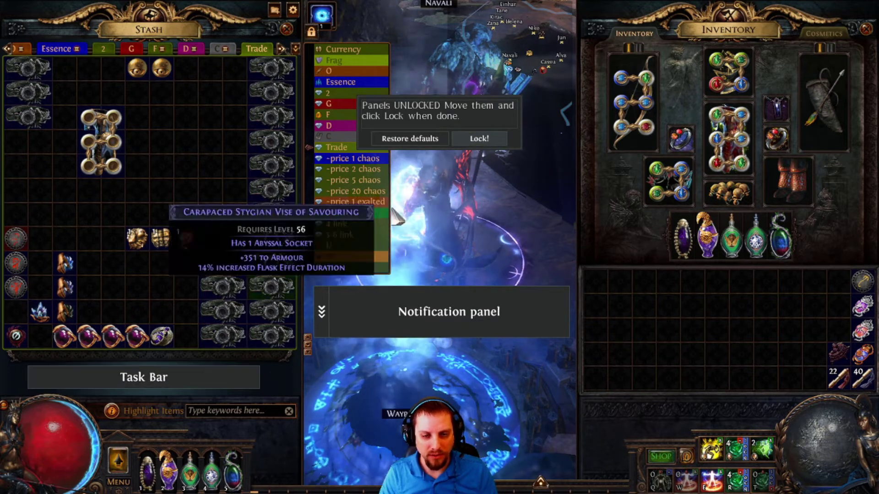
left_click(479, 138)
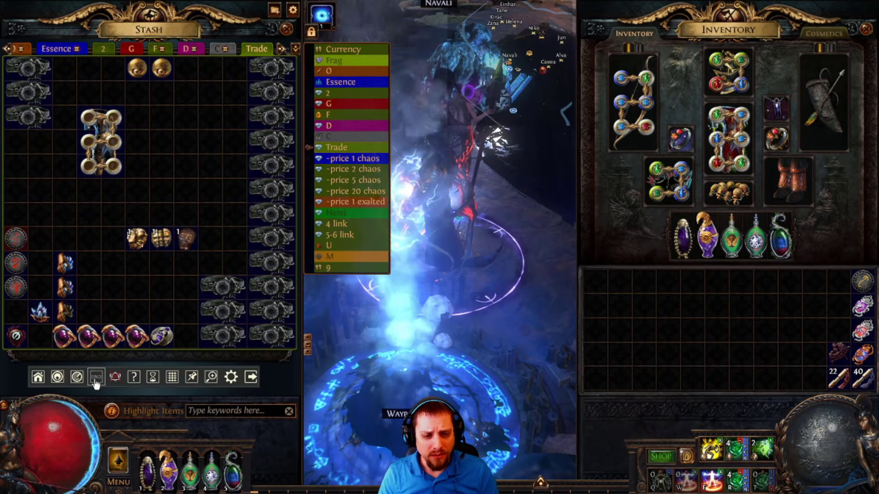
left_click(170, 380)
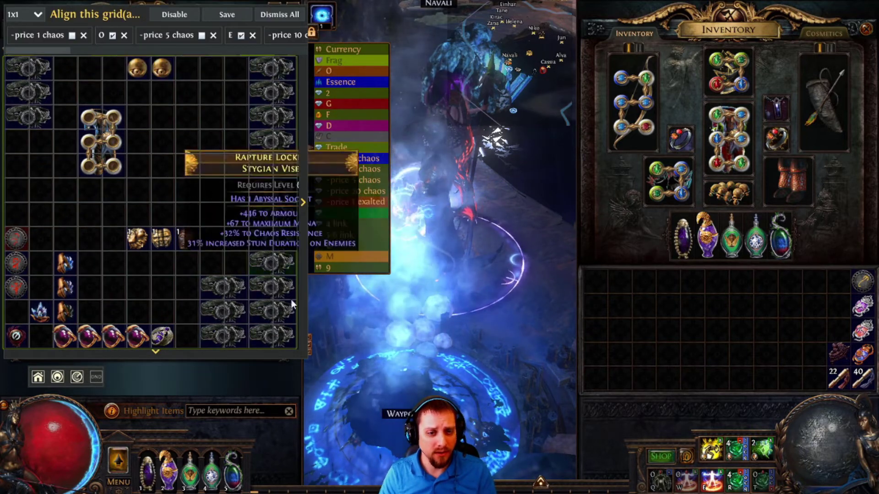
Step: Resize the item grid to fit the stash, close it, and open MercuryTrade Settings
left_click_drag(307, 358, 257, 348)
mouse_move(311, 220)
left_mouse_down()
mouse_move(108, 202)
mouse_move(315, 223)
left_mouse_up()
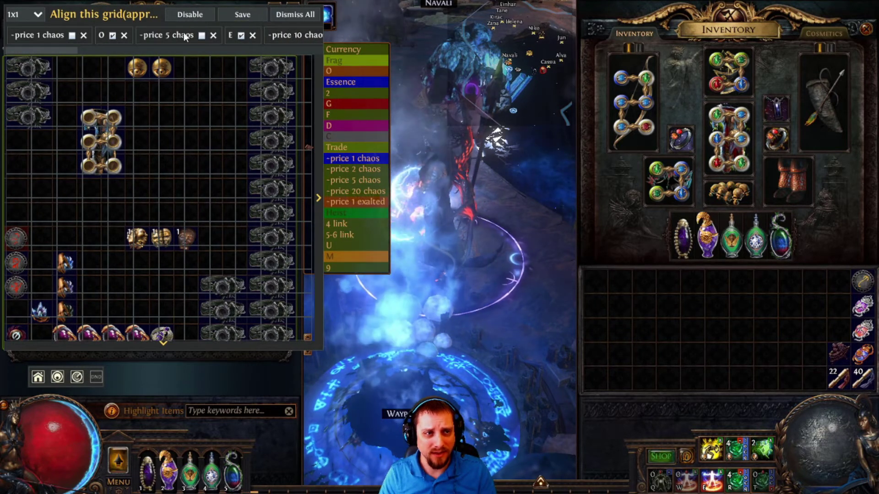
left_click(252, 20)
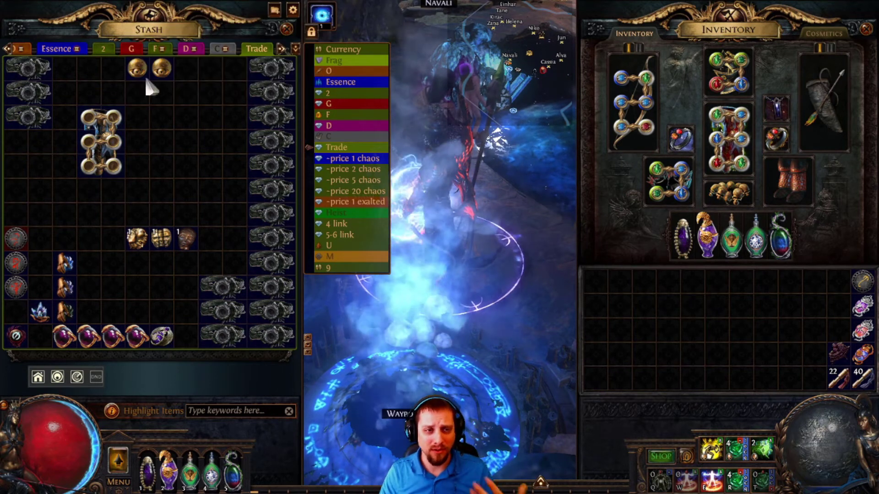
mouse_move(96, 376)
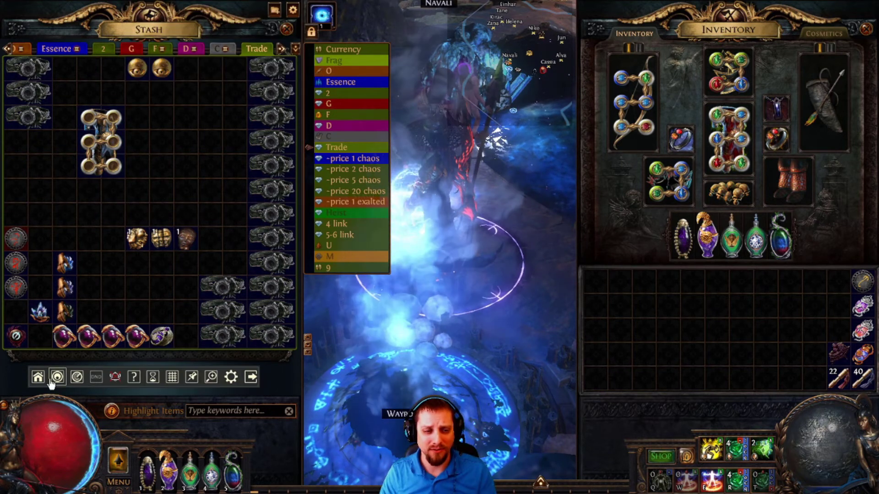
left_click(230, 377)
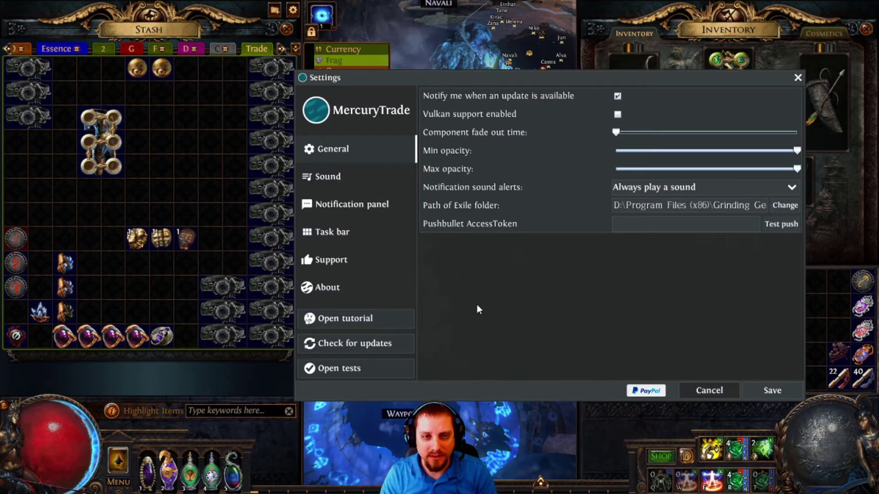
Step: Show the Notification panel page and expand the incoming Response buttons, from 'tm' to 'thx'
left_click(339, 212)
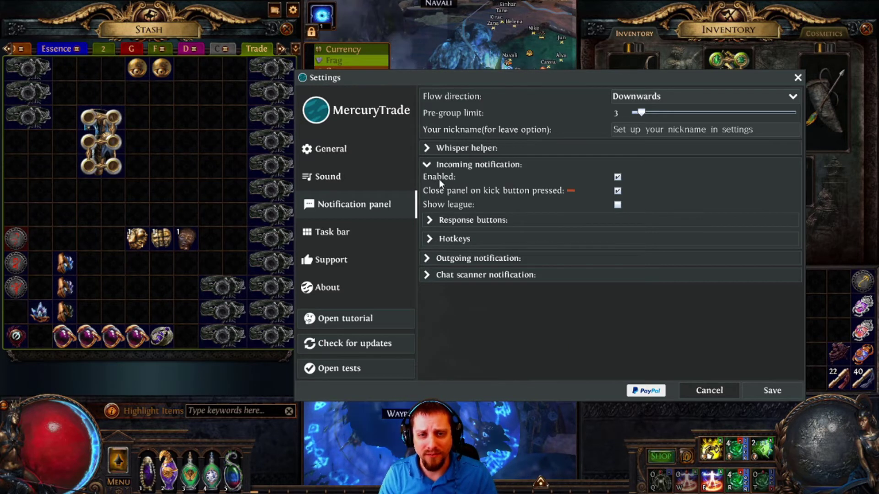
left_click(429, 222)
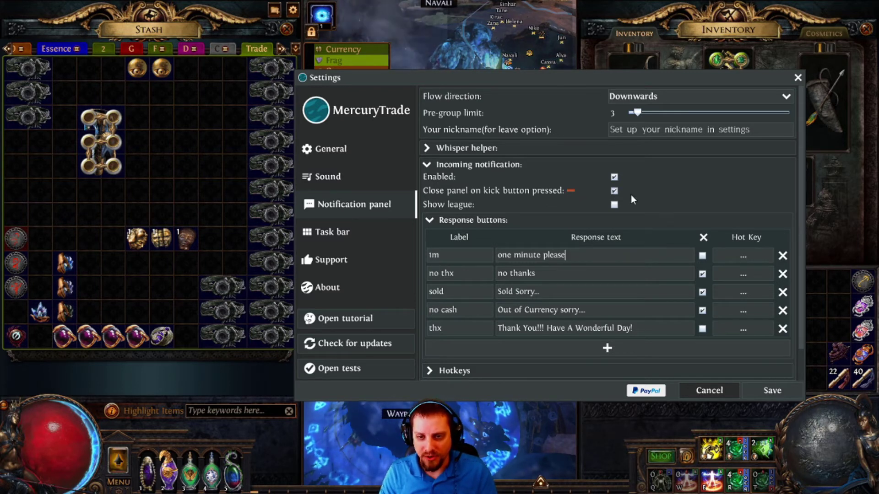
Step: Toggle close-after-kick off and back on, then swap incoming for outgoing notification options
left_click(613, 191)
left_click(614, 191)
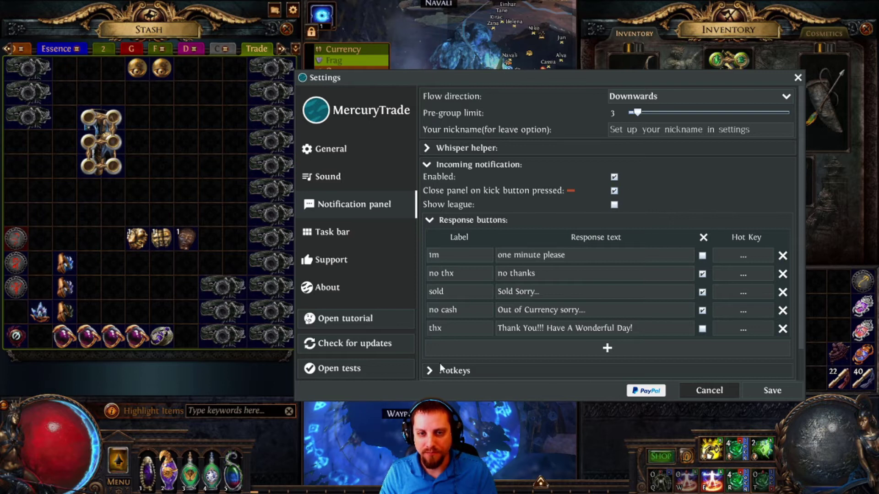
left_click(329, 232)
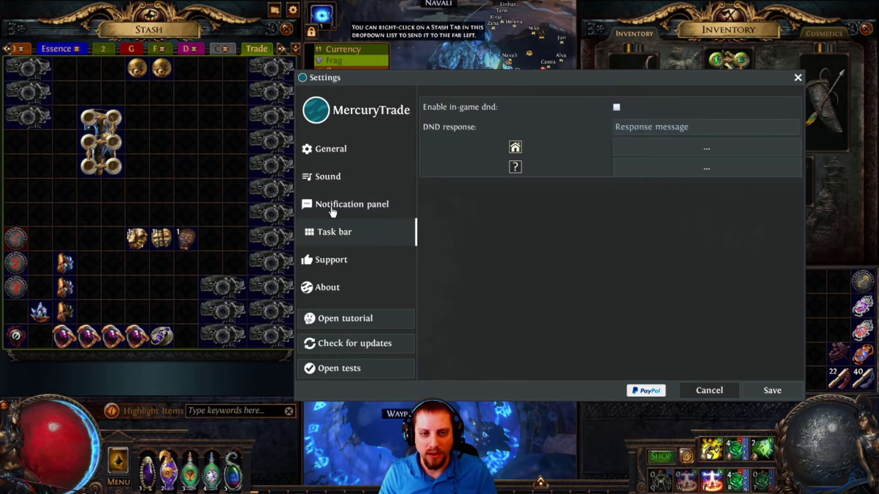
left_click(330, 205)
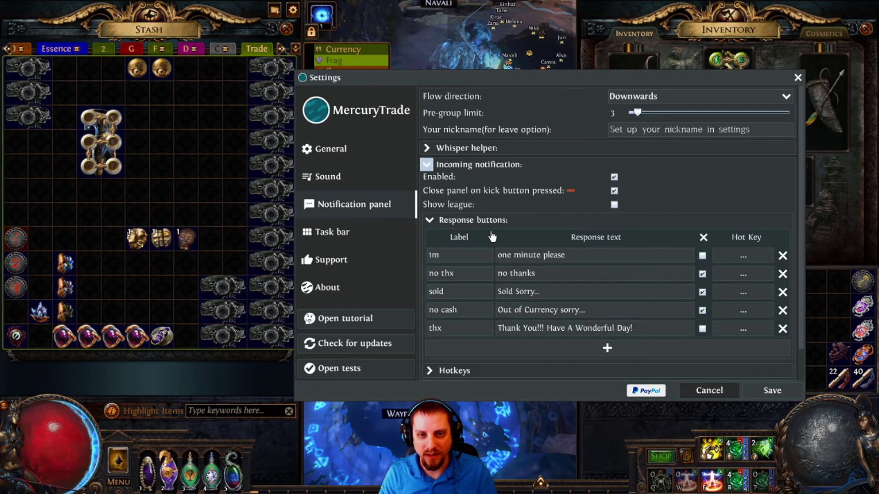
left_click(426, 164)
left_click(426, 181)
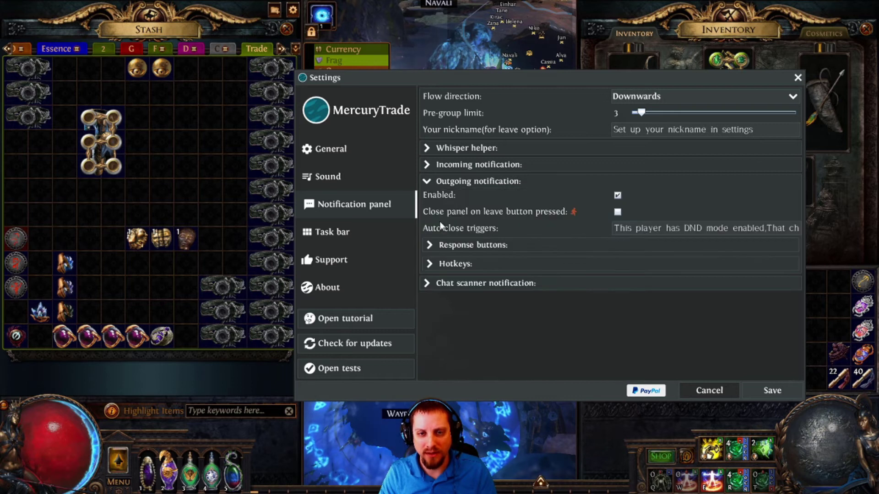
Step: Tick 'Close panel on leave button pressed' for outgoing response buttons, then view the General and Sound pages
left_click(429, 245)
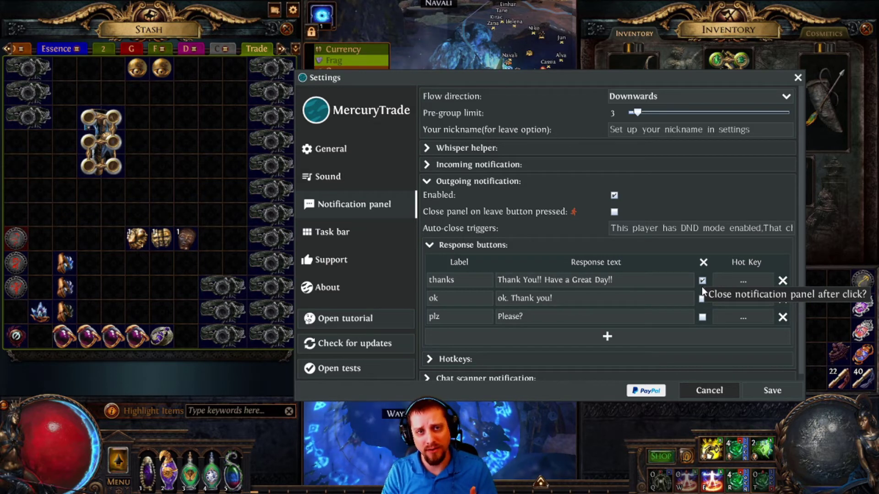
left_click(615, 212)
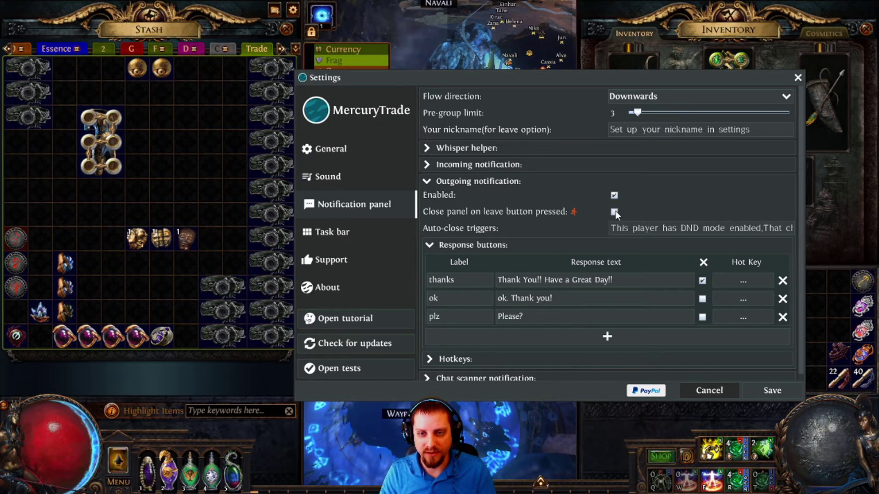
scroll(712, 220, "down", 1)
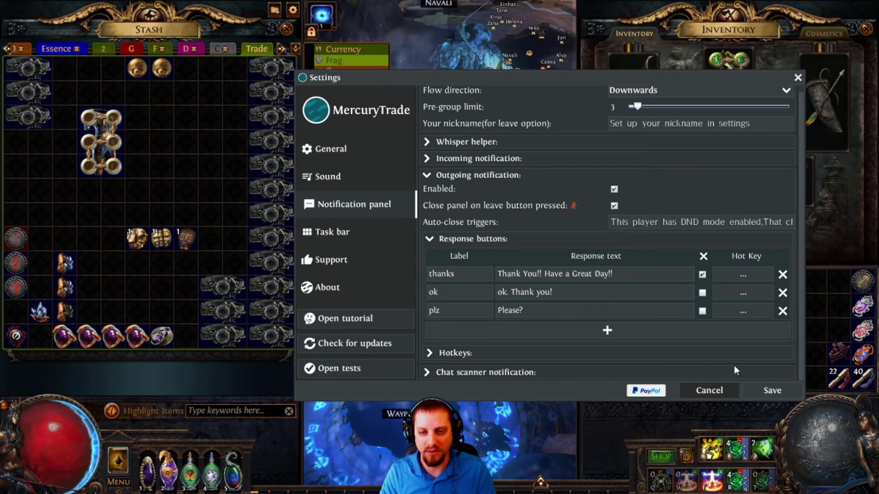
left_click(354, 161)
left_click(328, 179)
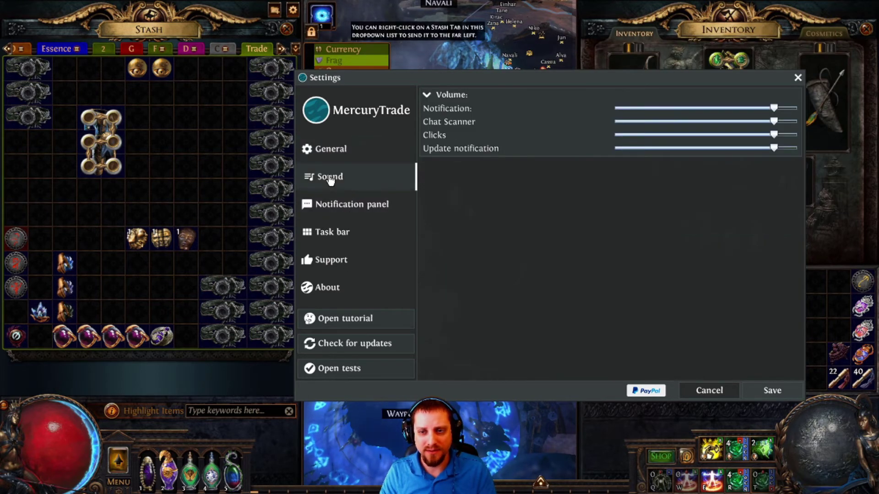
Step: Look through the Notification panel, Task bar and About pages, then open the example notification tests
left_click(338, 204)
left_click(332, 231)
left_click(328, 287)
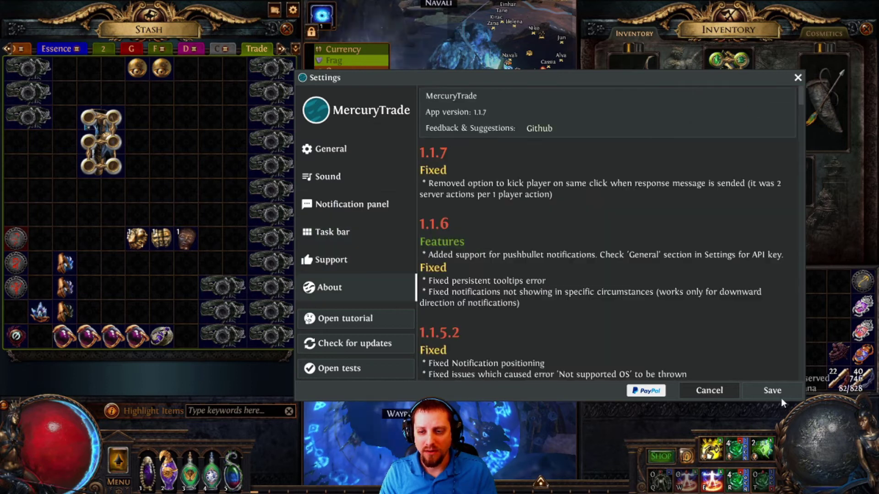
left_click(334, 369)
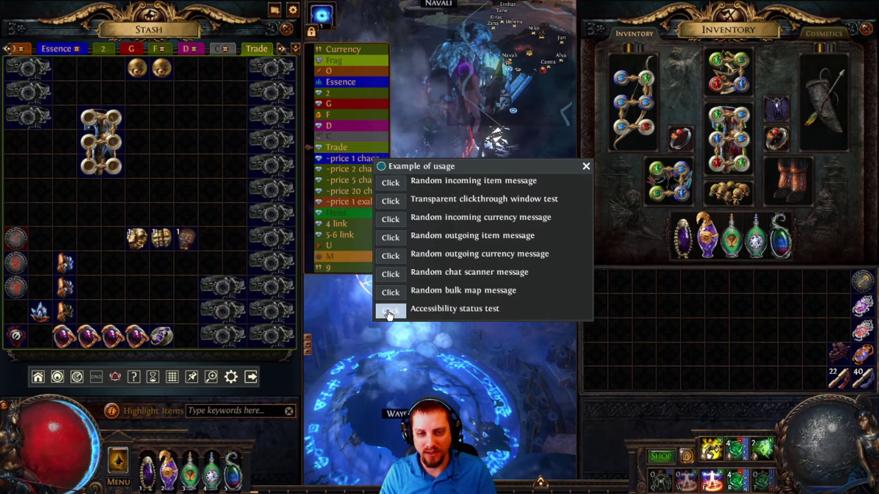
left_click(389, 311)
left_click(559, 298)
left_click(388, 276)
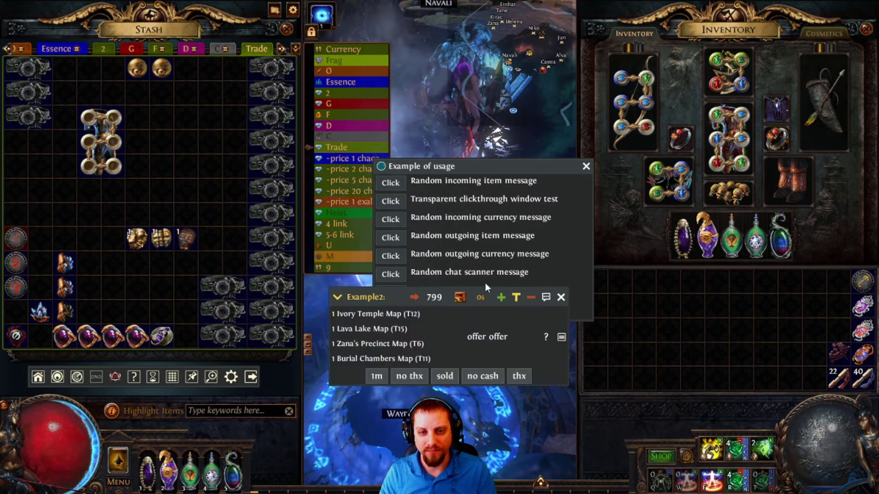
left_click(559, 297)
left_click(404, 310)
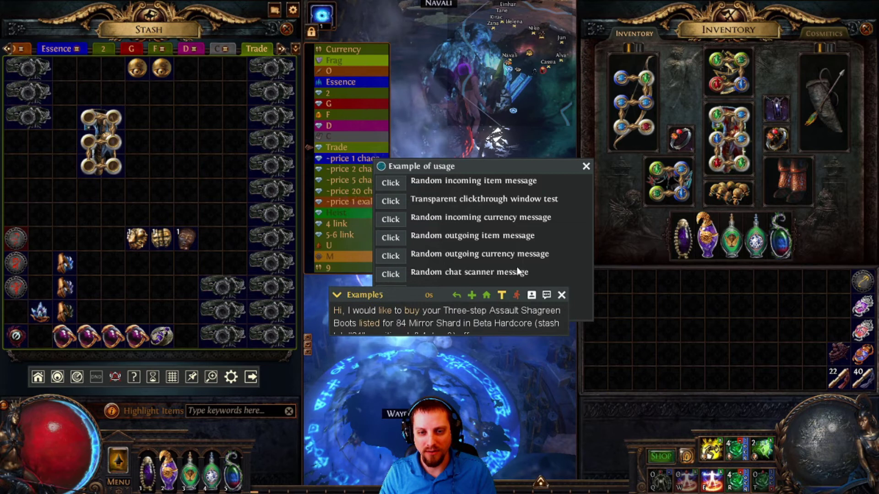
left_click(560, 296)
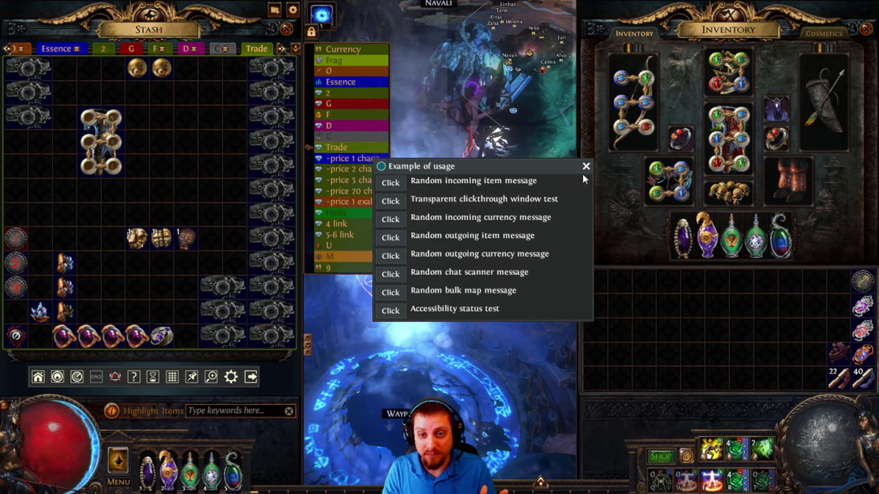
Step: Add a random outgoing currency offer, resize the notification panels, and close the Example of usage window
left_click_drag(458, 173, 710, 65)
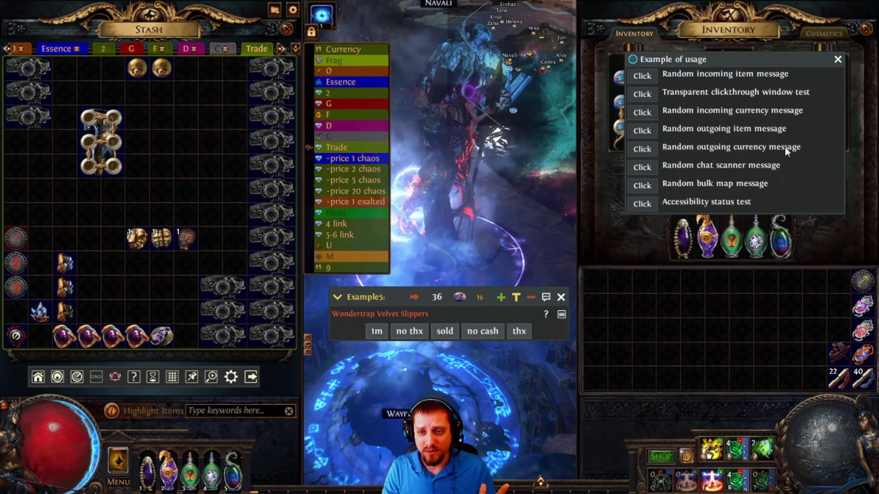
left_click(641, 148)
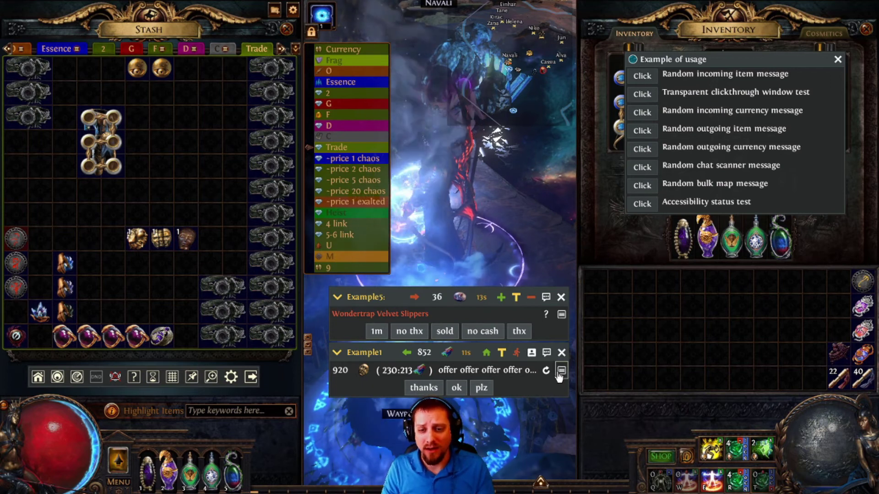
left_click_drag(569, 383, 489, 385)
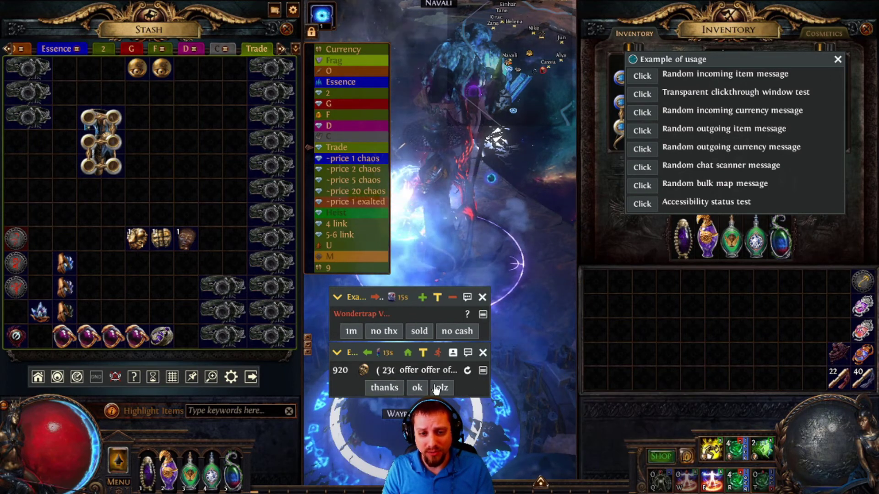
left_click_drag(485, 387, 570, 361)
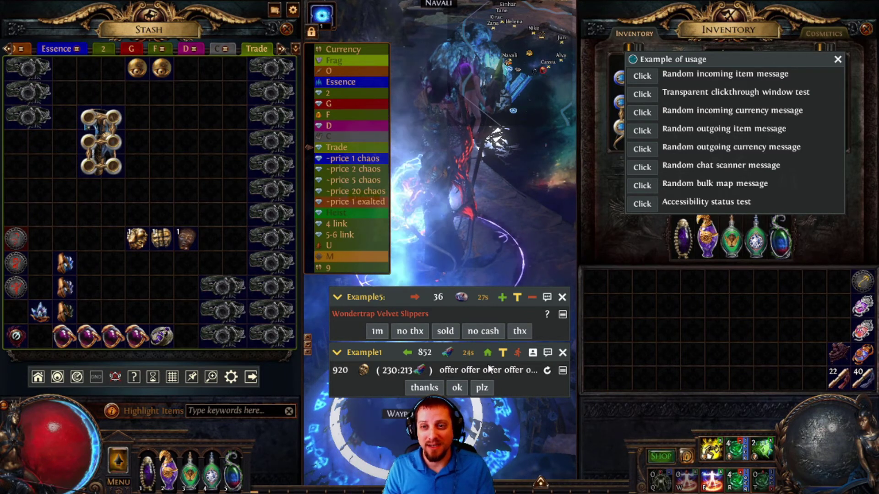
left_click(838, 59)
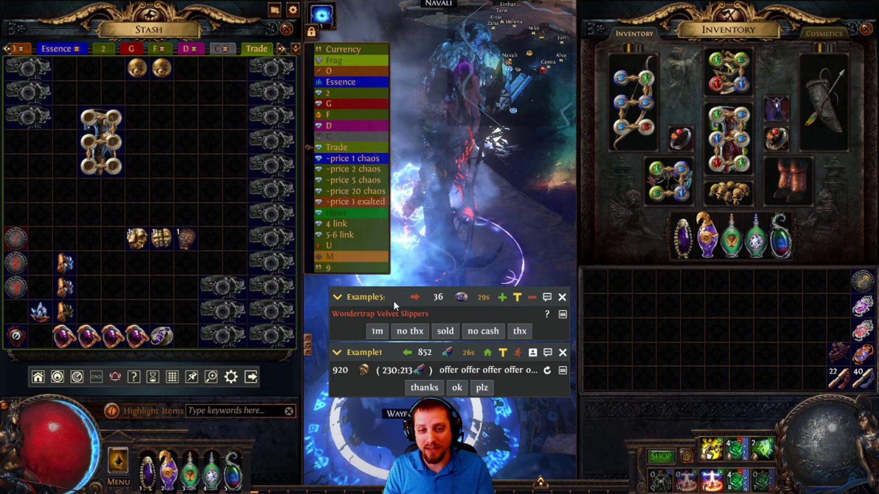